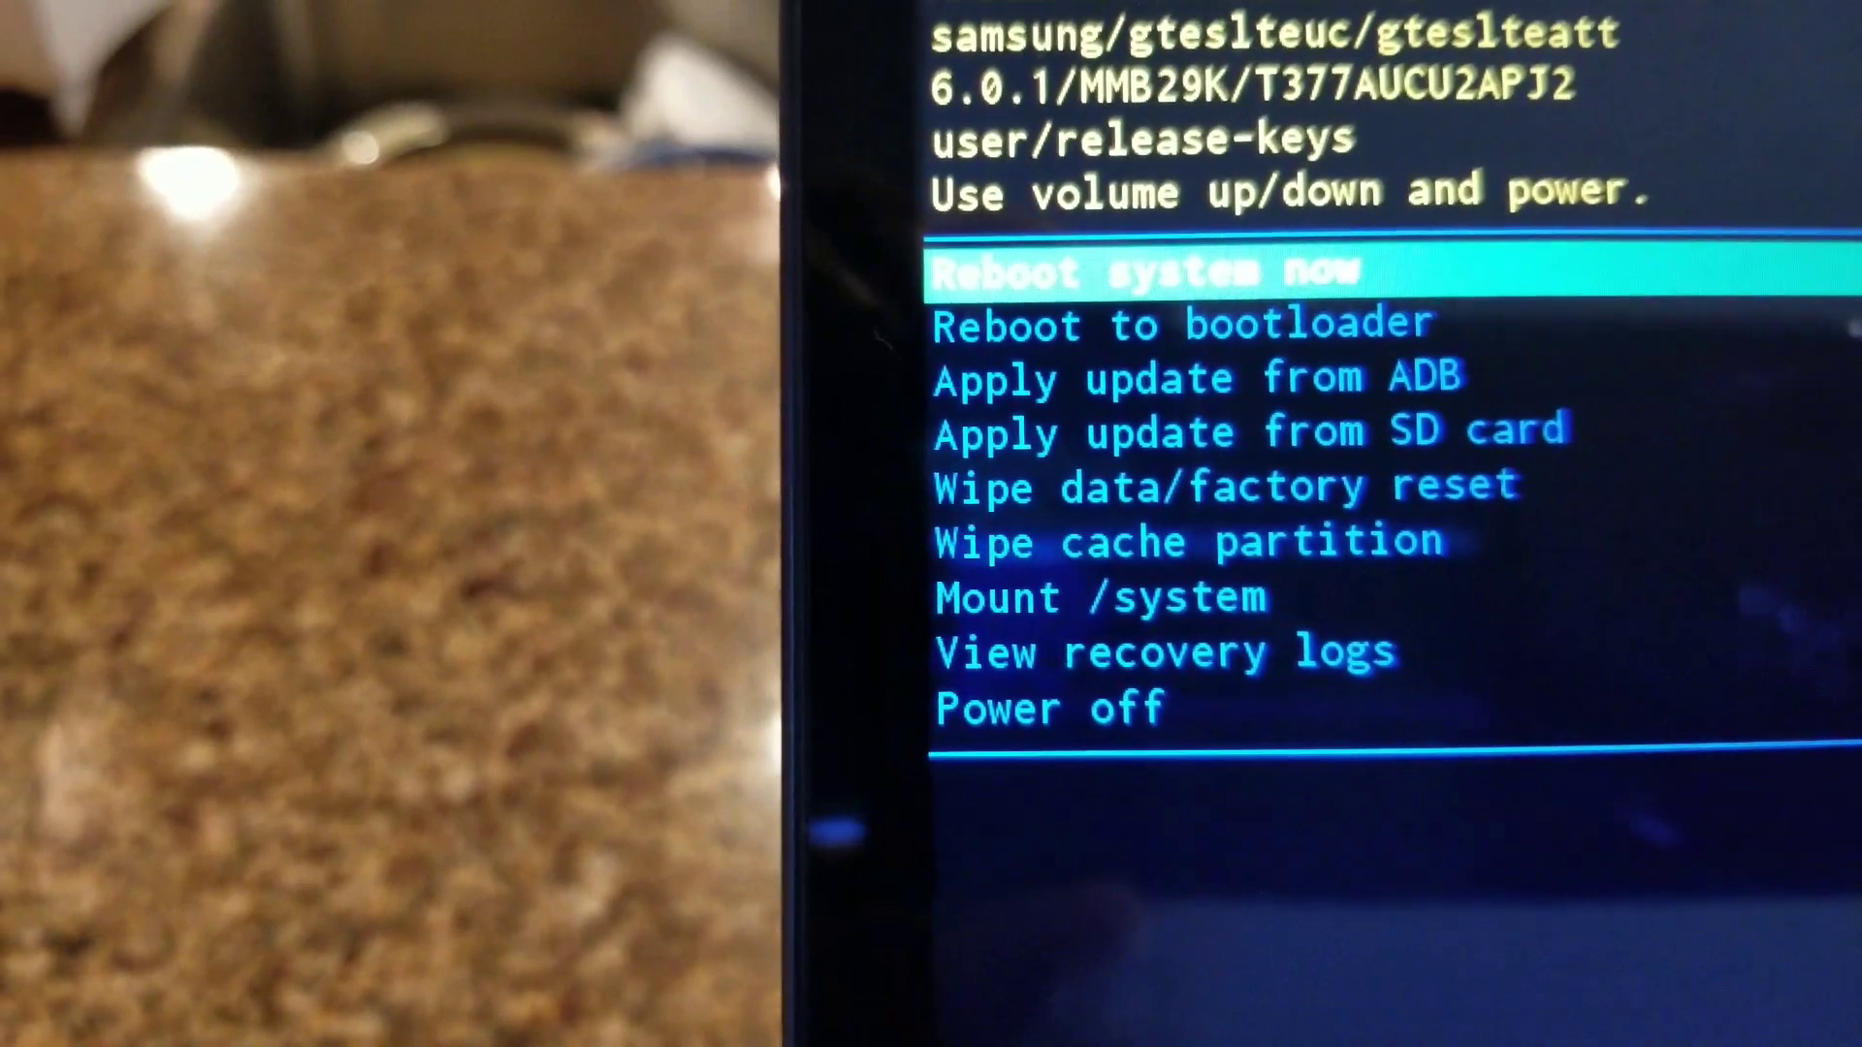
Highlight and select "Wipe data/factory reset" in the recovery menu
{"action": "key", "text": "Down"}
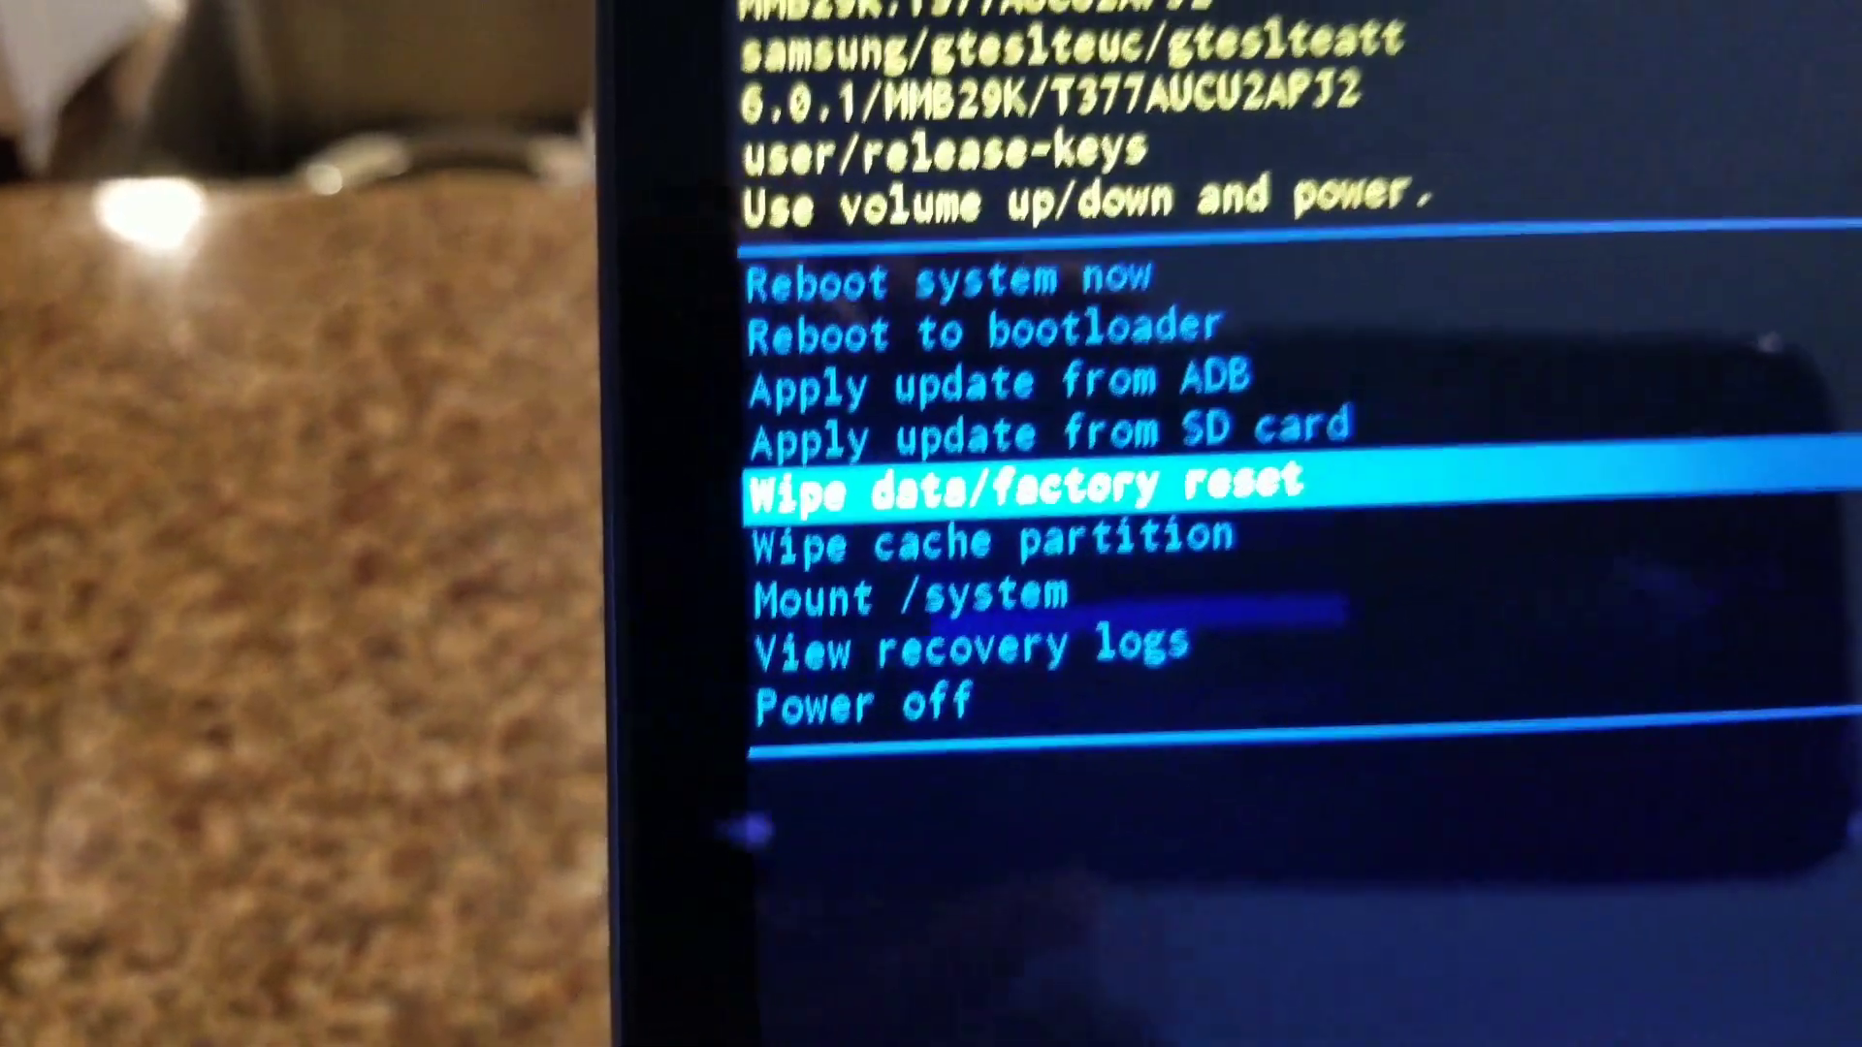
{"action": "key", "text": "Return"}
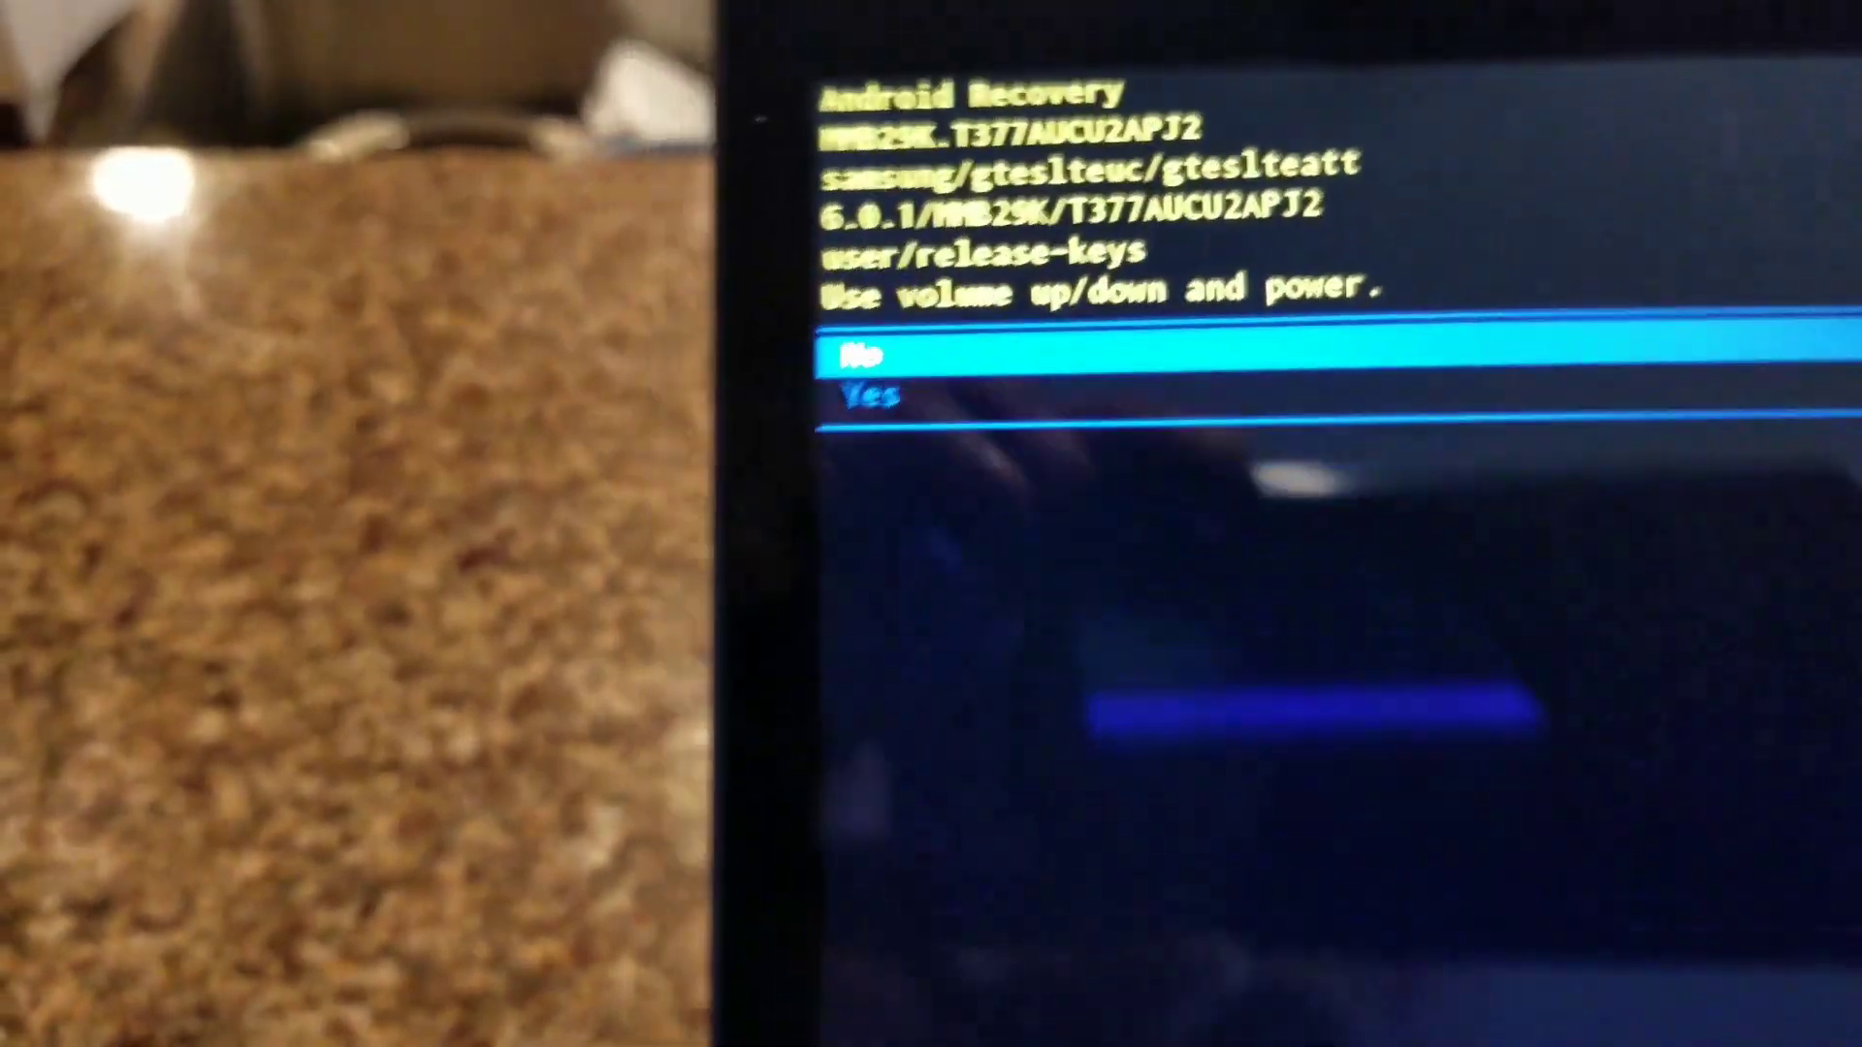